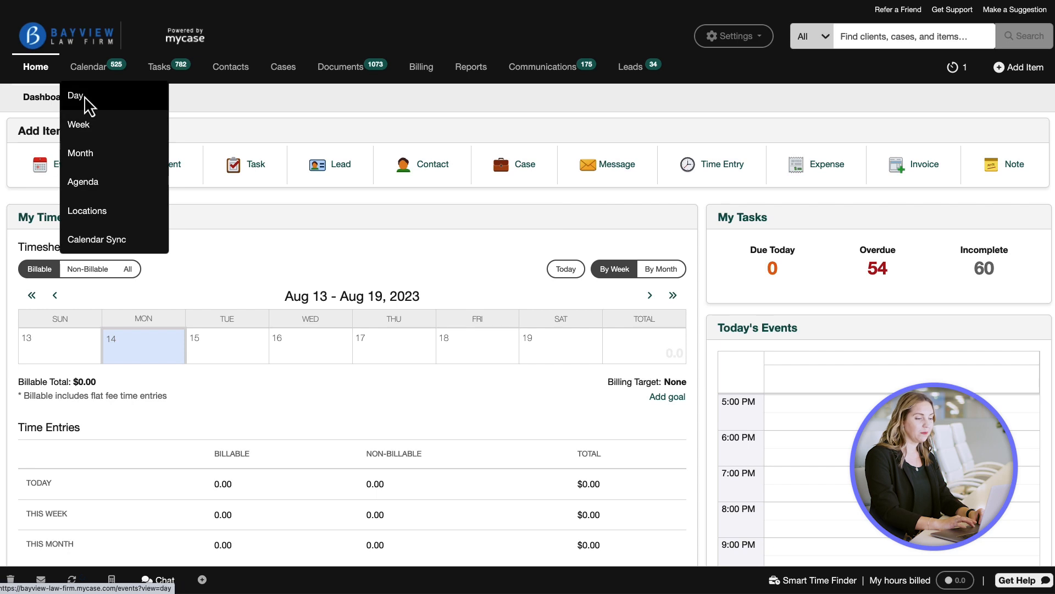
Open the calendar in day view and switch it to the Staff view.
{"action": "left_click", "coordinate": [88, 102]}
{"action": "left_click", "coordinate": [292, 165]}
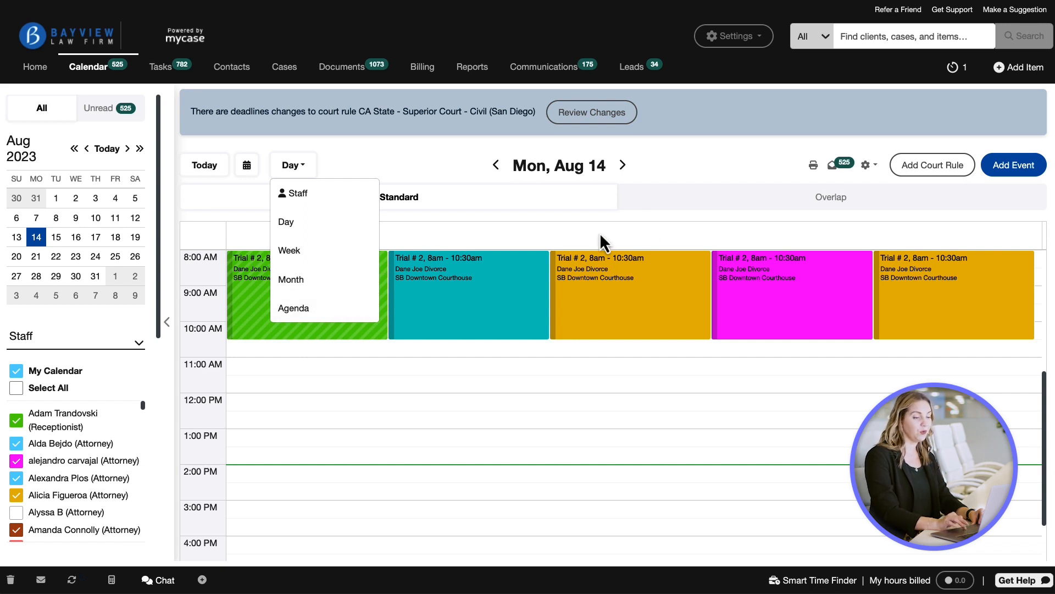
{"action": "left_click", "coordinate": [818, 166]}
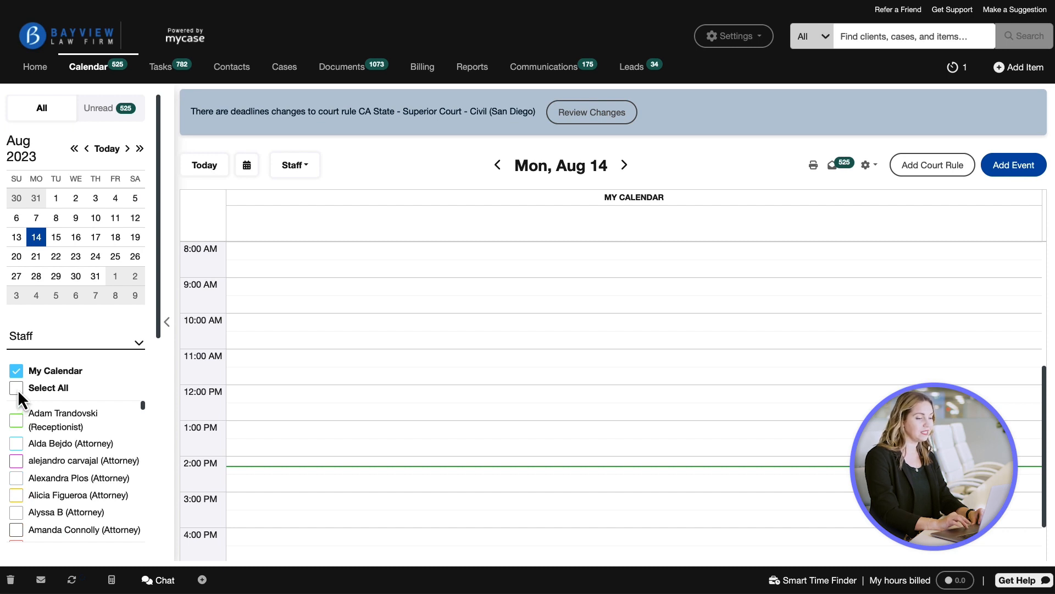
Clear the selection of all staff and show two attorneys' calendars beside My Calendar.
{"action": "left_click", "coordinate": [17, 390]}
{"action": "left_click", "coordinate": [18, 389]}
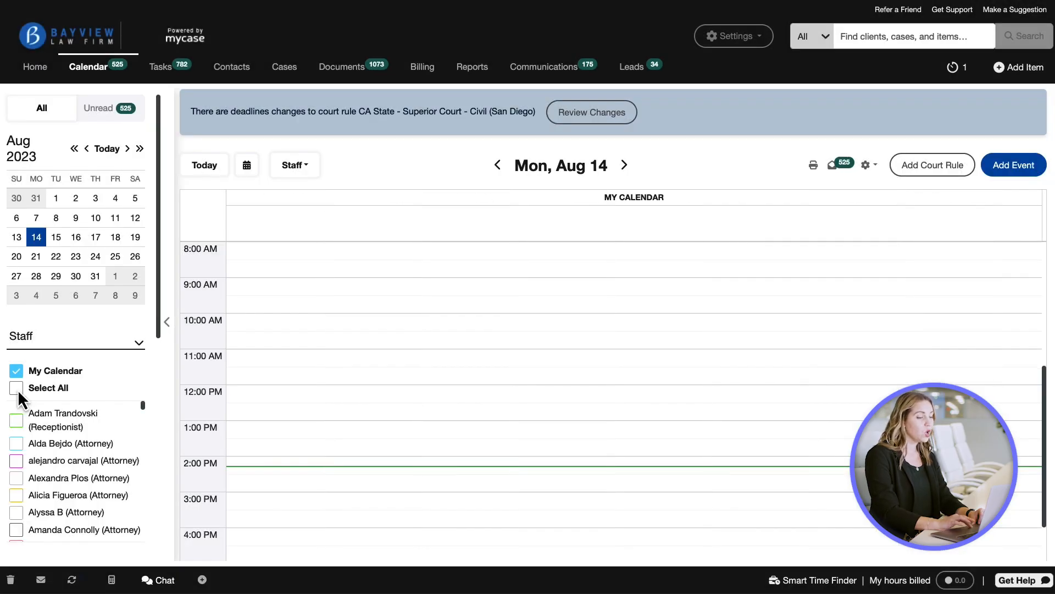
{"action": "left_click", "coordinate": [17, 512]}
{"action": "left_click", "coordinate": [16, 513]}
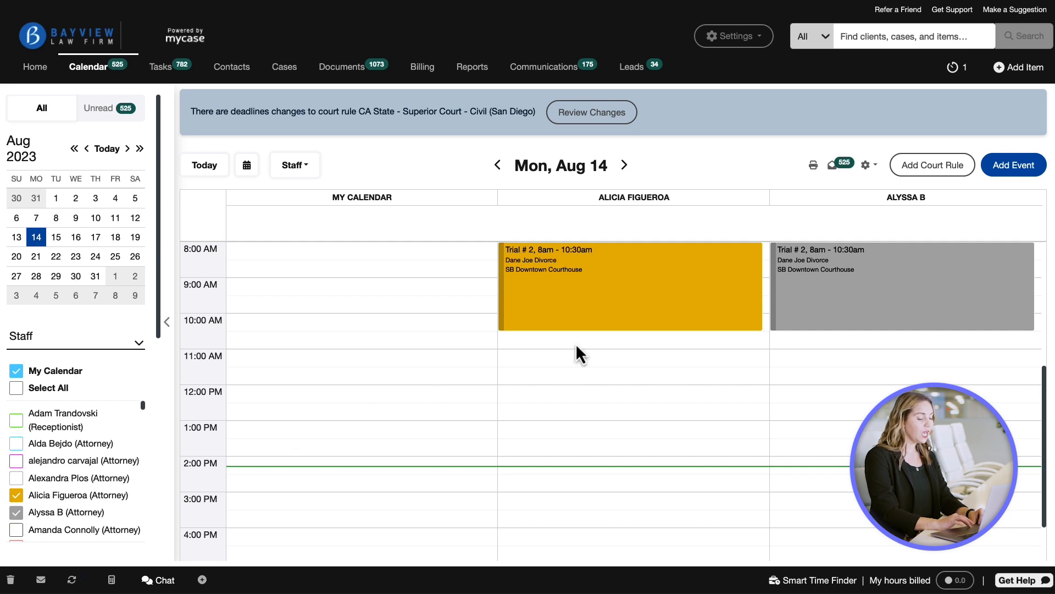
Preview the Trial # 2 event and keep only the first of the two attorneys' calendars shown beside My Calendar.
{"action": "mouse_move", "coordinate": [717, 313]}
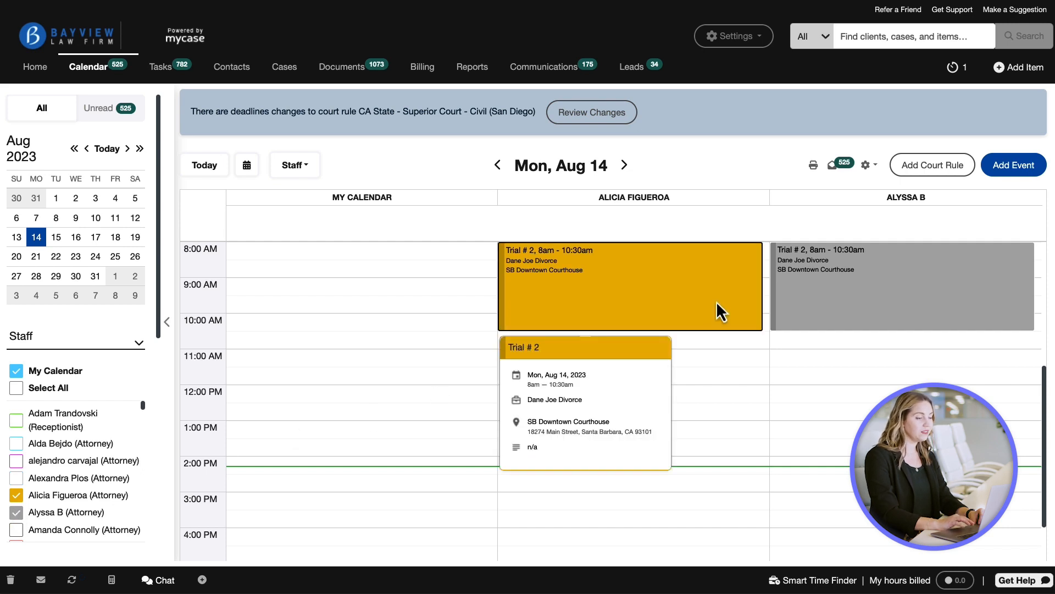
{"action": "mouse_move", "coordinate": [797, 302]}
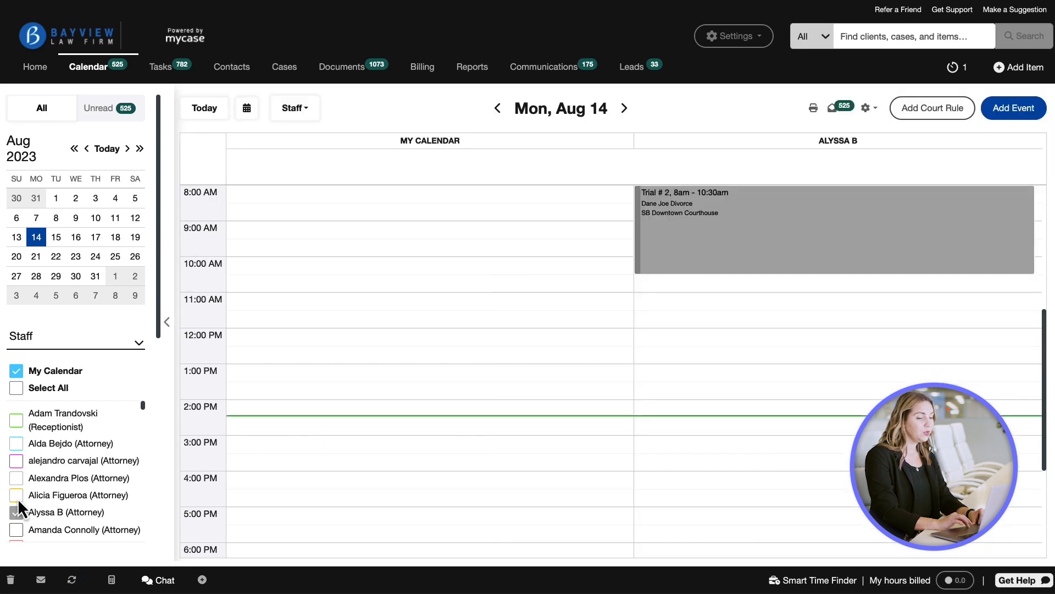
{"action": "left_click", "coordinate": [16, 495]}
{"action": "left_click", "coordinate": [16, 512]}
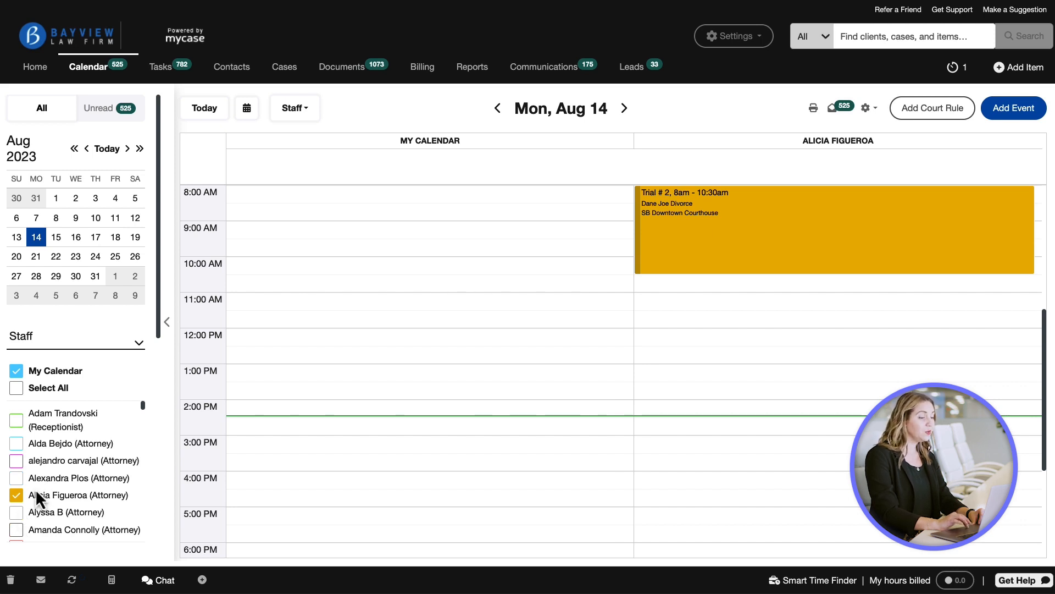
Customize the calendar's event types by adding one named Court Appearances with a green color.
{"action": "left_click", "coordinate": [139, 343]}
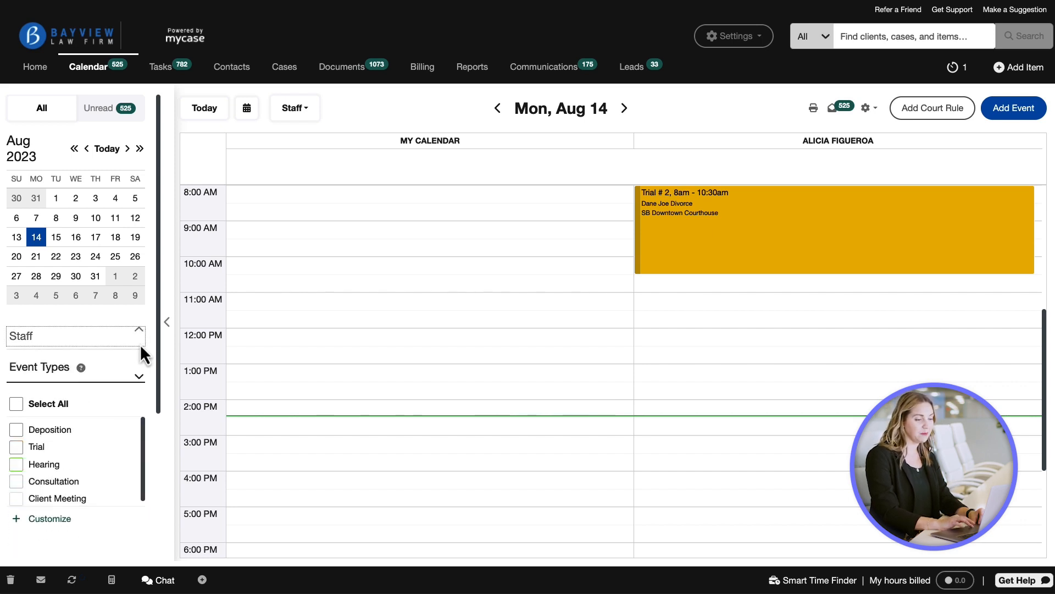
{"action": "left_click", "coordinate": [67, 520]}
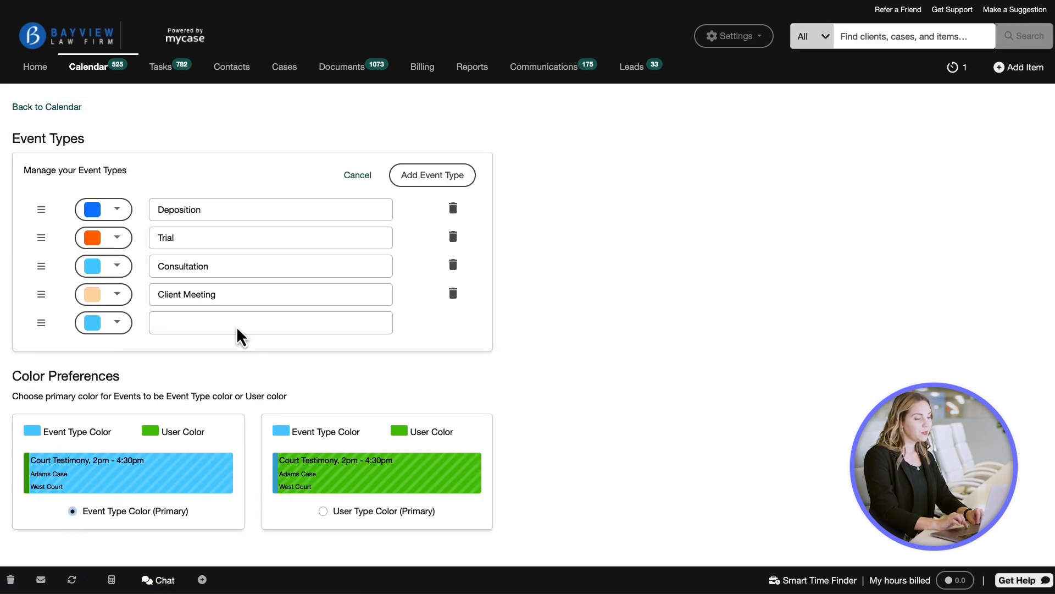
{"action": "left_click", "coordinate": [236, 325]}
{"action": "type", "text": "Court"}
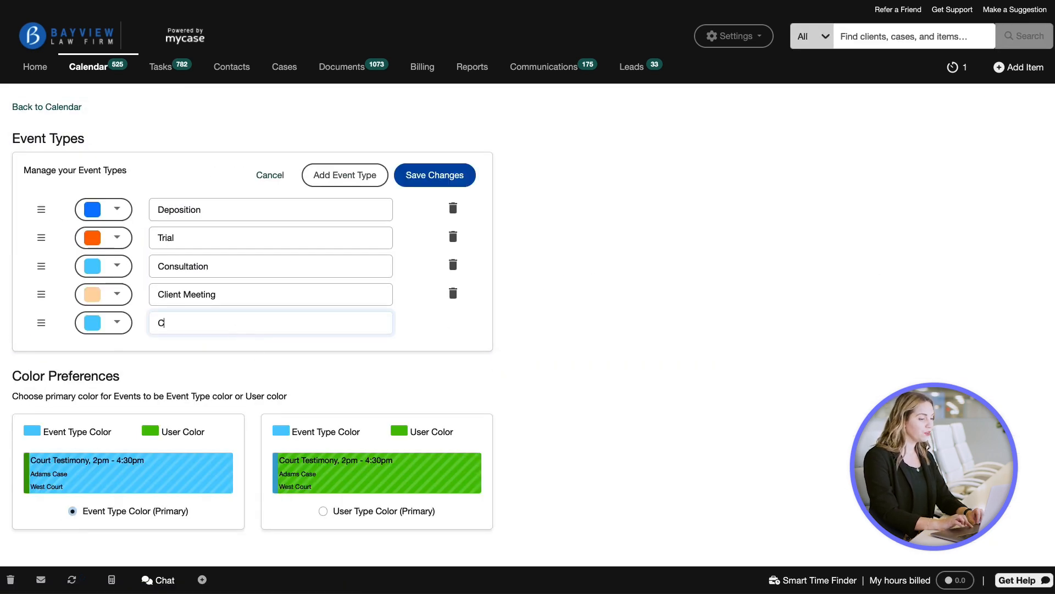
{"action": "type", "text": " Appearances"}
{"action": "left_click", "coordinate": [127, 333]}
{"action": "left_click", "coordinate": [133, 348]}
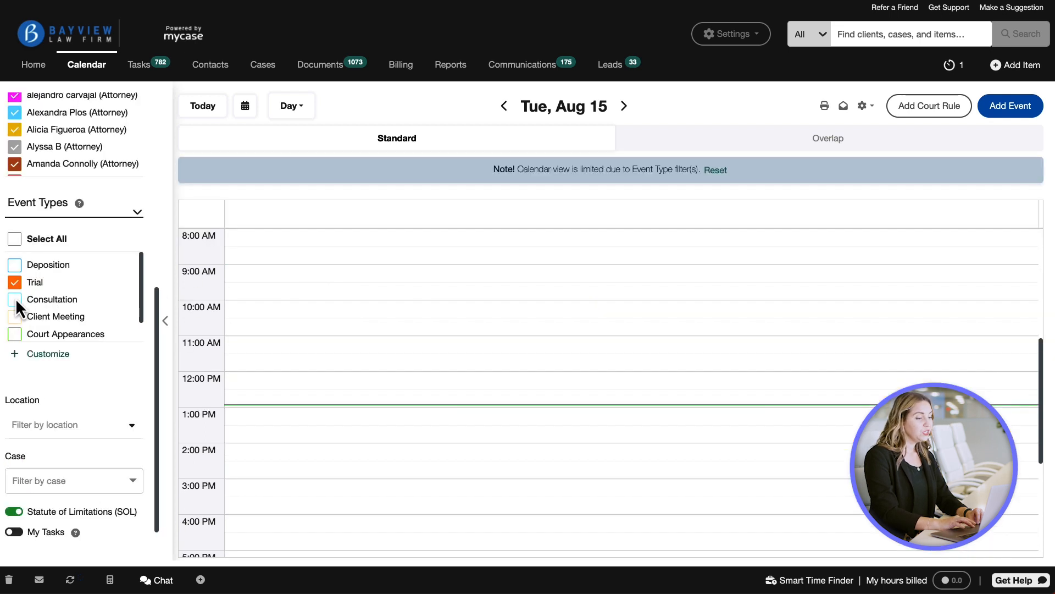
View Consultation, Client Meeting and Deposition events along with trials, and clear all event type filters.
{"action": "left_click", "coordinate": [15, 299]}
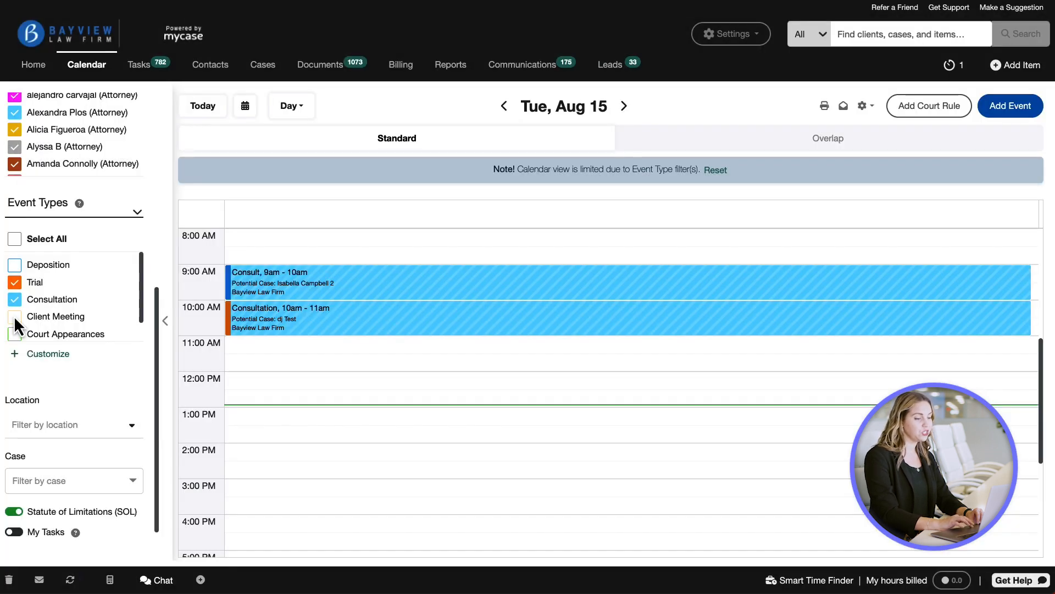
{"action": "left_click", "coordinate": [14, 316]}
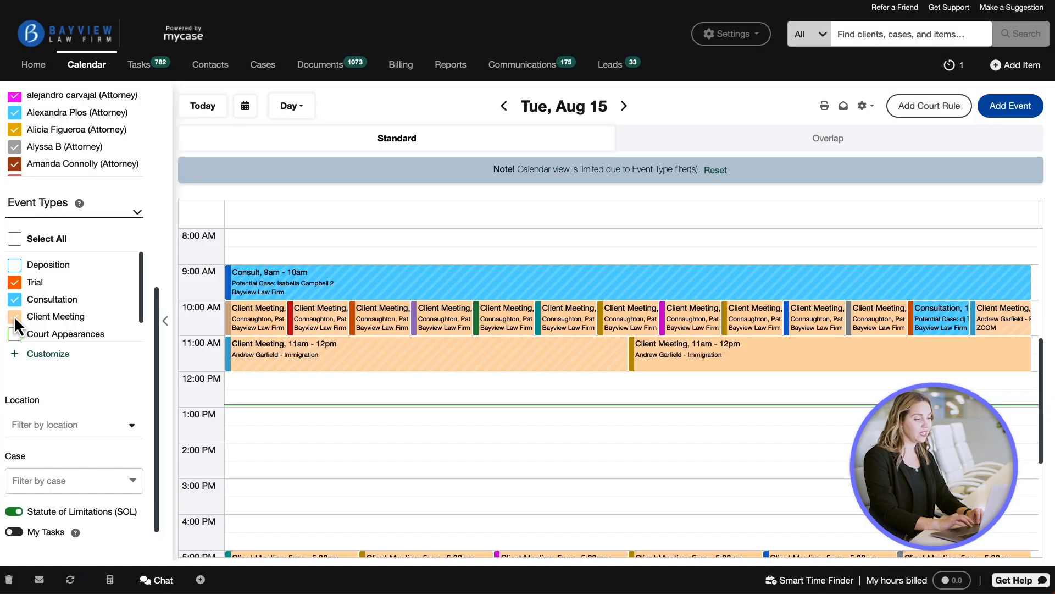
{"action": "left_click", "coordinate": [14, 267]}
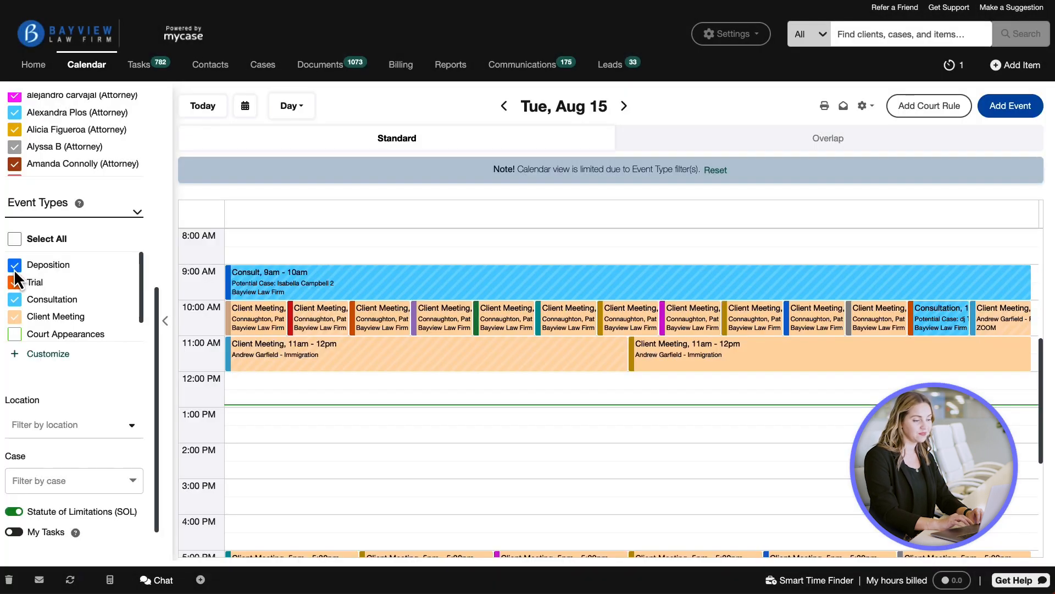
{"action": "left_click", "coordinate": [19, 240]}
{"action": "left_click", "coordinate": [19, 240]}
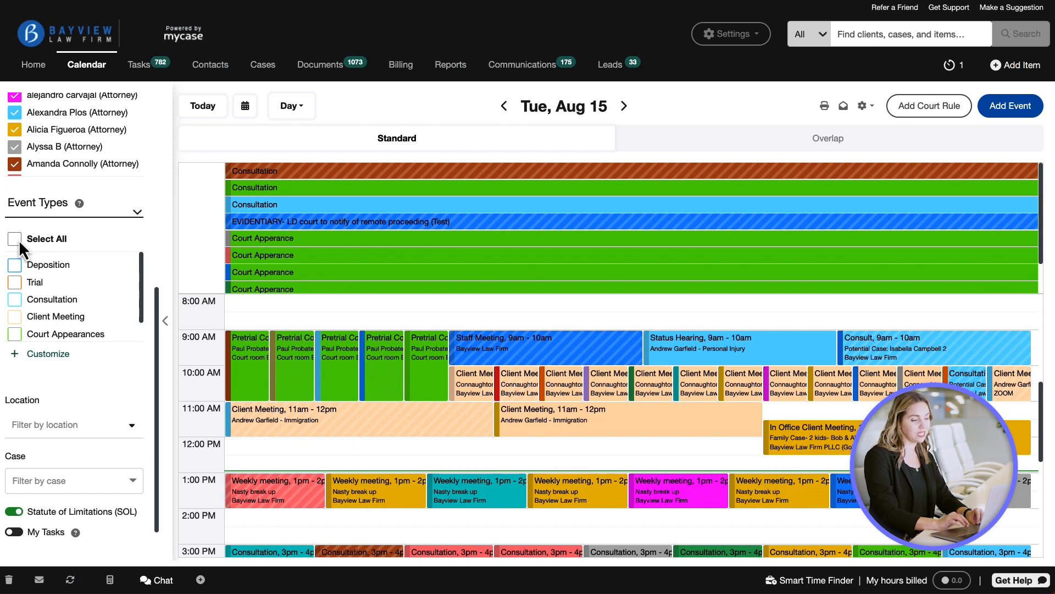
Check the location and case filter choices, and turn on My Tasks for the calendar.
{"action": "left_click", "coordinate": [48, 358]}
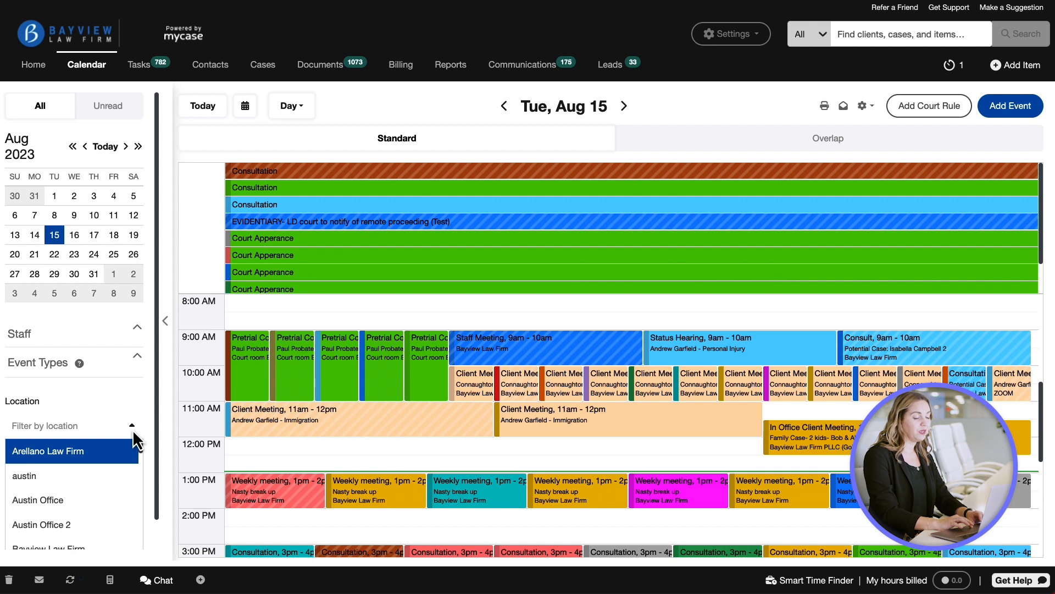
{"action": "left_click", "coordinate": [134, 432]}
{"action": "left_click", "coordinate": [134, 484]}
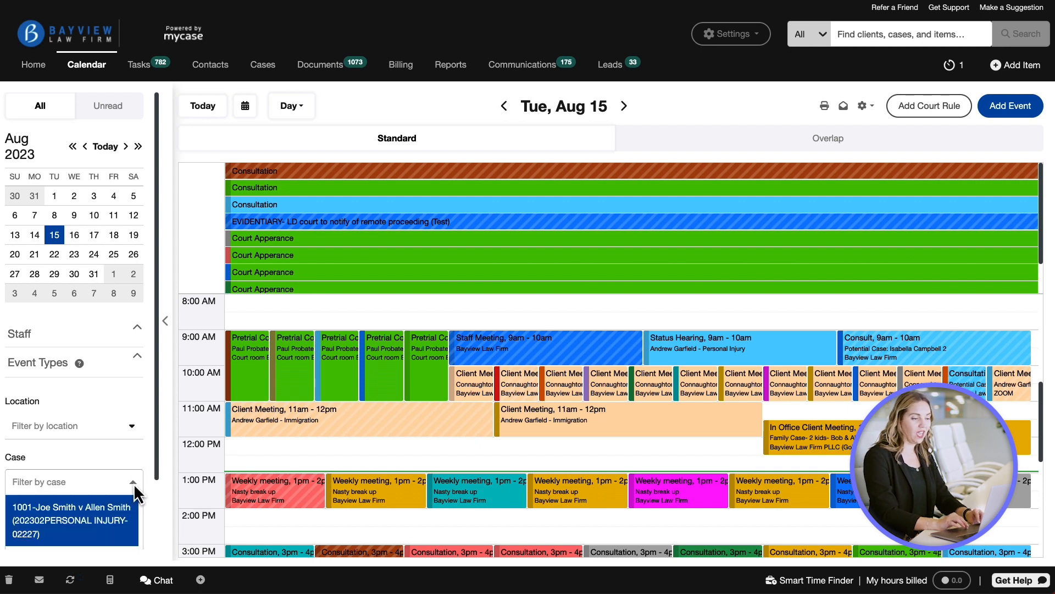
{"action": "left_click", "coordinate": [134, 483]}
{"action": "scroll", "coordinate": [71, 484], "scroll_direction": "down", "scroll_amount": 1}
{"action": "left_click", "coordinate": [13, 501]}
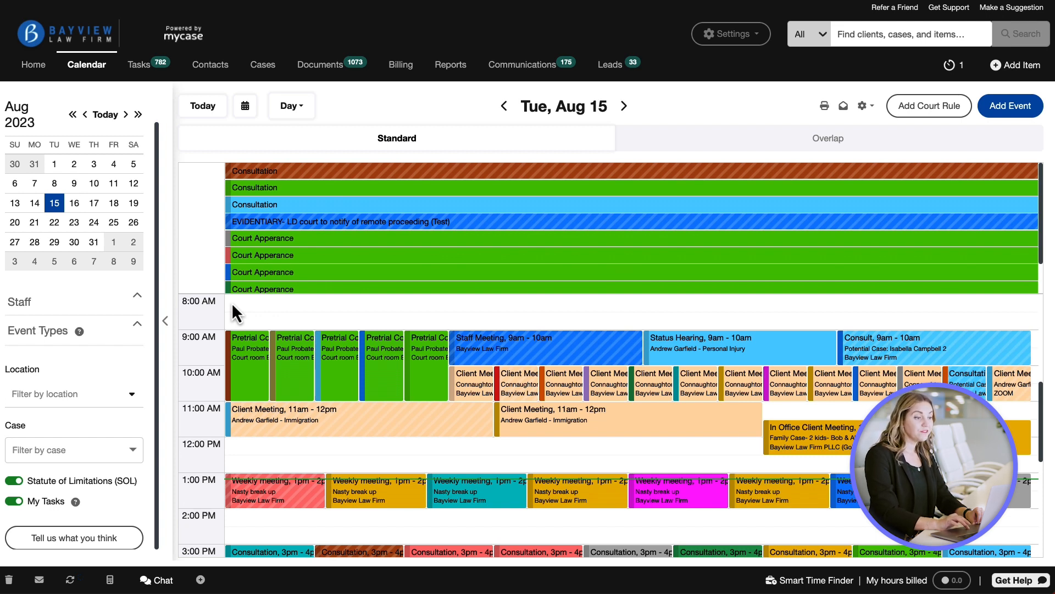
Start a new calendar event and review the cases it can be linked to.
{"action": "left_click", "coordinate": [1003, 114]}
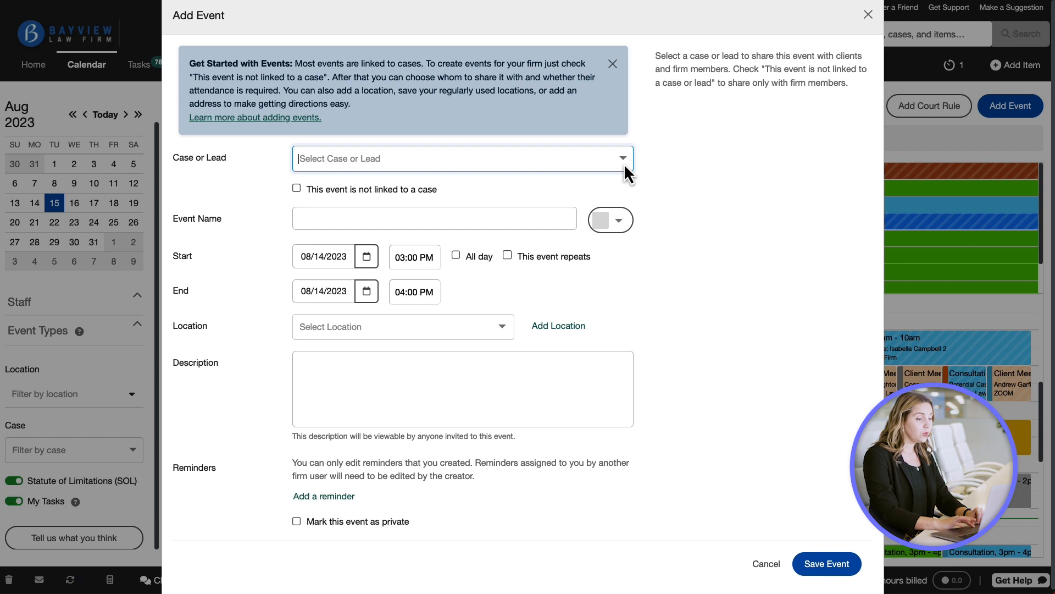
{"action": "left_click", "coordinate": [625, 163]}
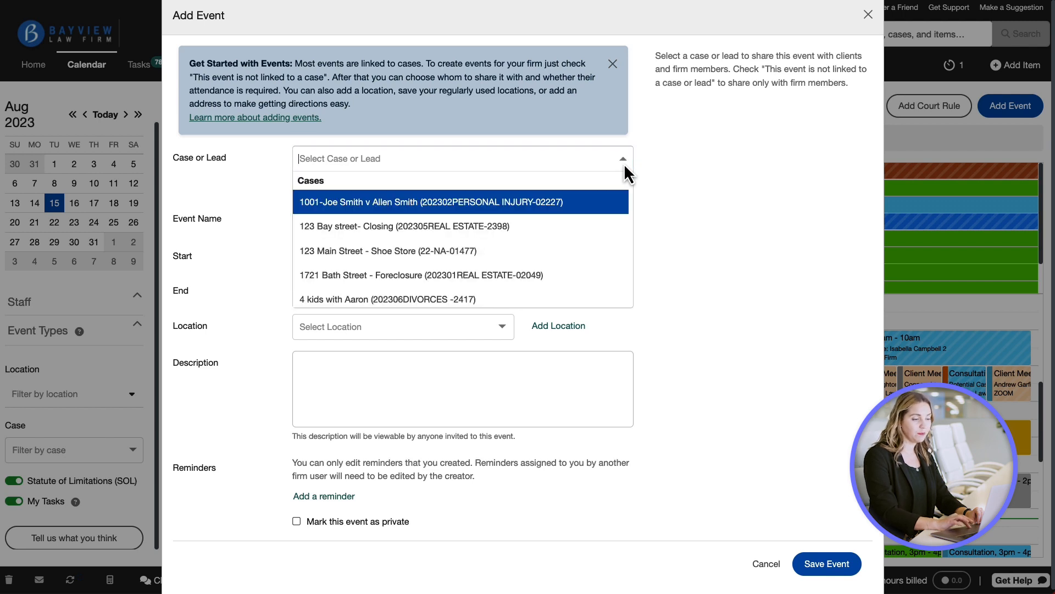
{"action": "left_click", "coordinate": [625, 164]}
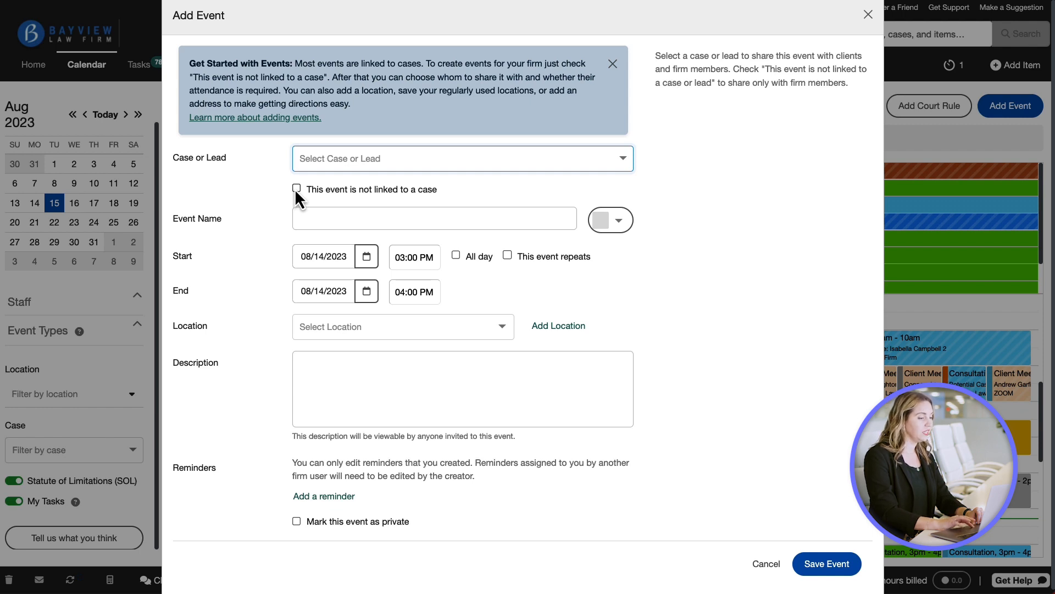
Mark the event as not linked to a case and share it with all staff.
{"action": "left_click", "coordinate": [296, 188]}
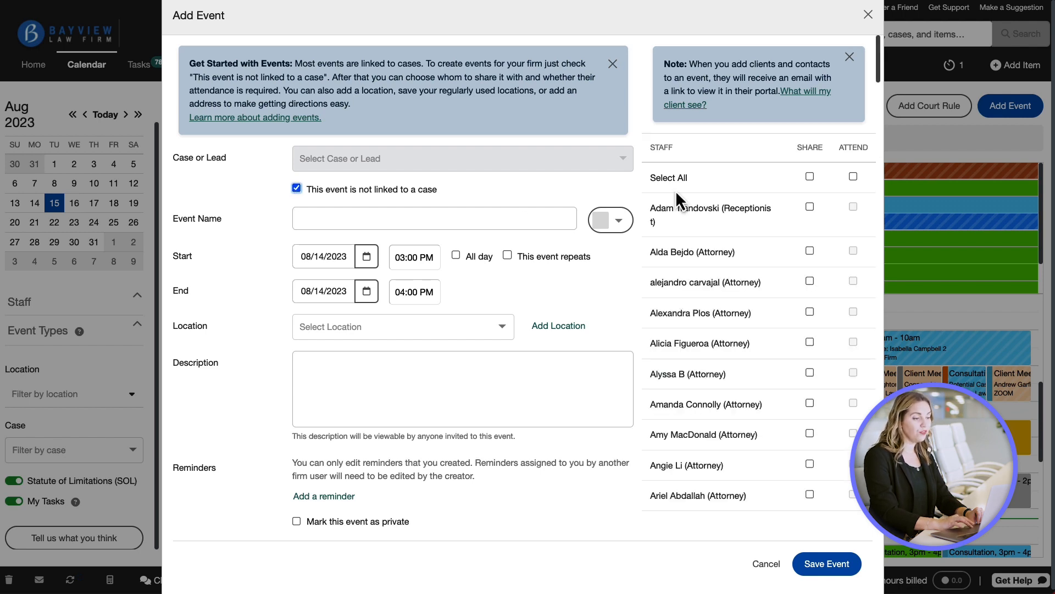
{"action": "left_click", "coordinate": [810, 177]}
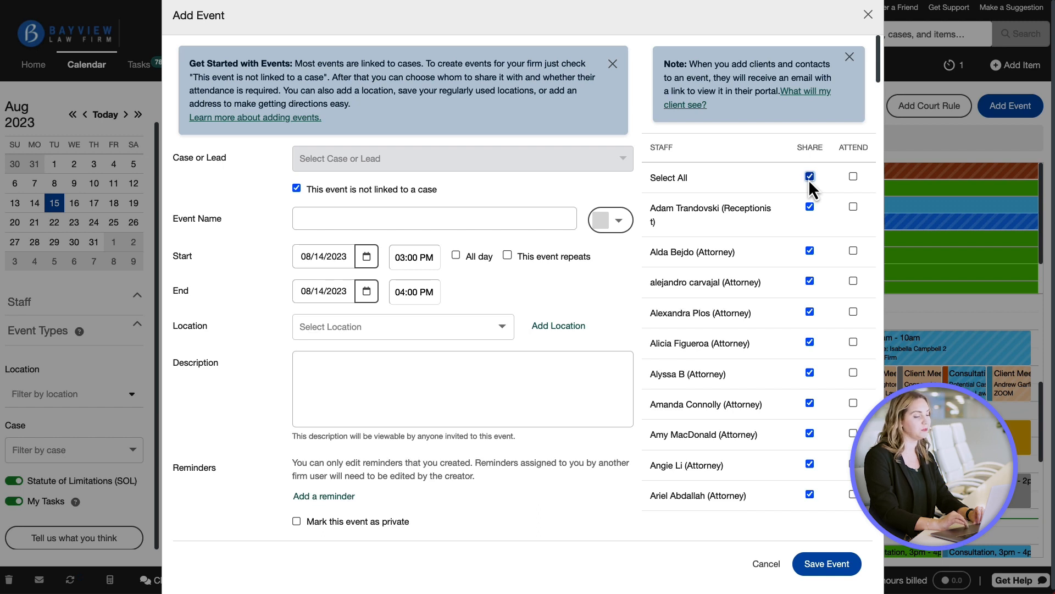
Link the event to the first personal injury case in the case list.
{"action": "left_click", "coordinate": [624, 163]}
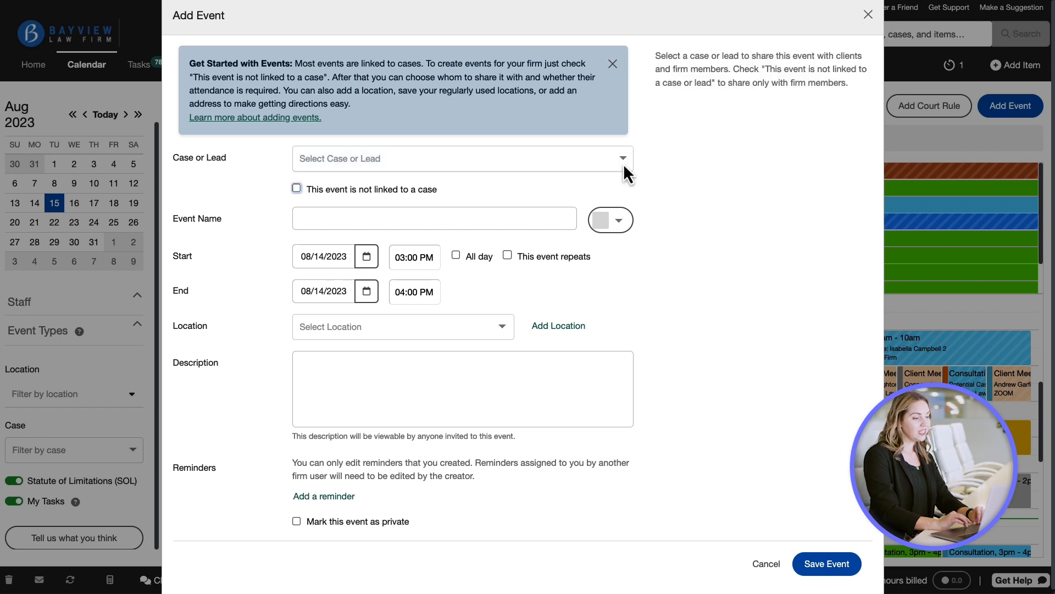
{"action": "left_click", "coordinate": [624, 163]}
{"action": "left_click", "coordinate": [599, 201]}
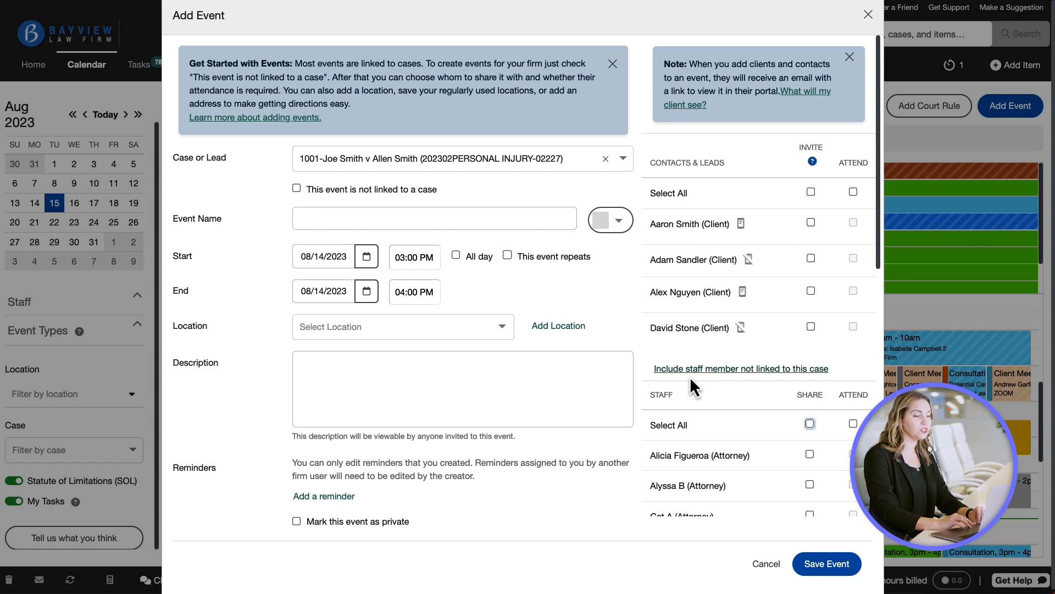
Share the event with the first three attorneys on the case, and invite the first client as an attendee.
{"action": "left_click", "coordinate": [810, 455]}
{"action": "left_click", "coordinate": [810, 485]}
{"action": "left_click", "coordinate": [808, 514]}
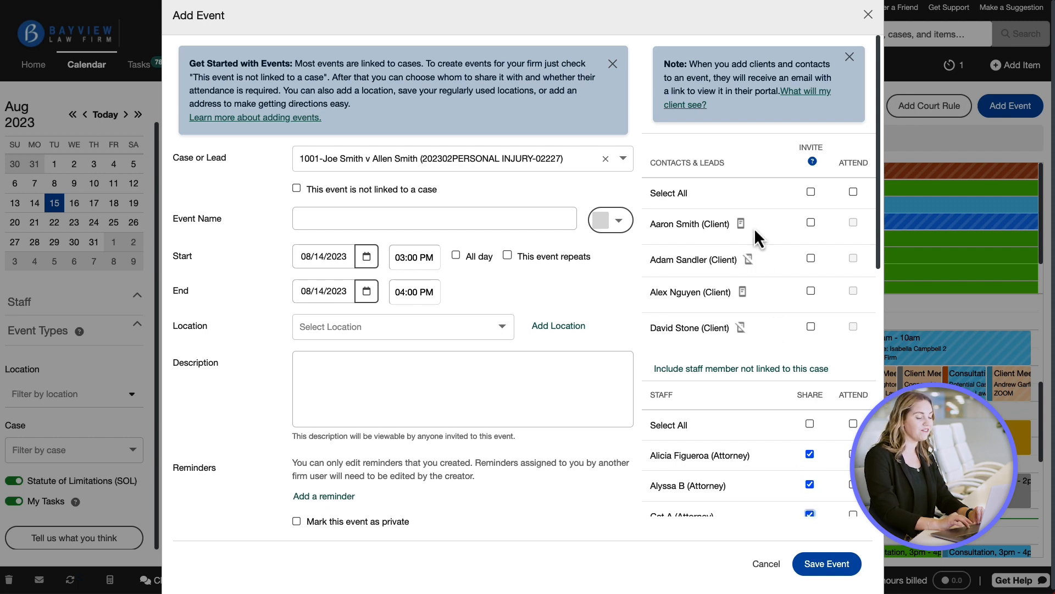
{"action": "left_click", "coordinate": [811, 223]}
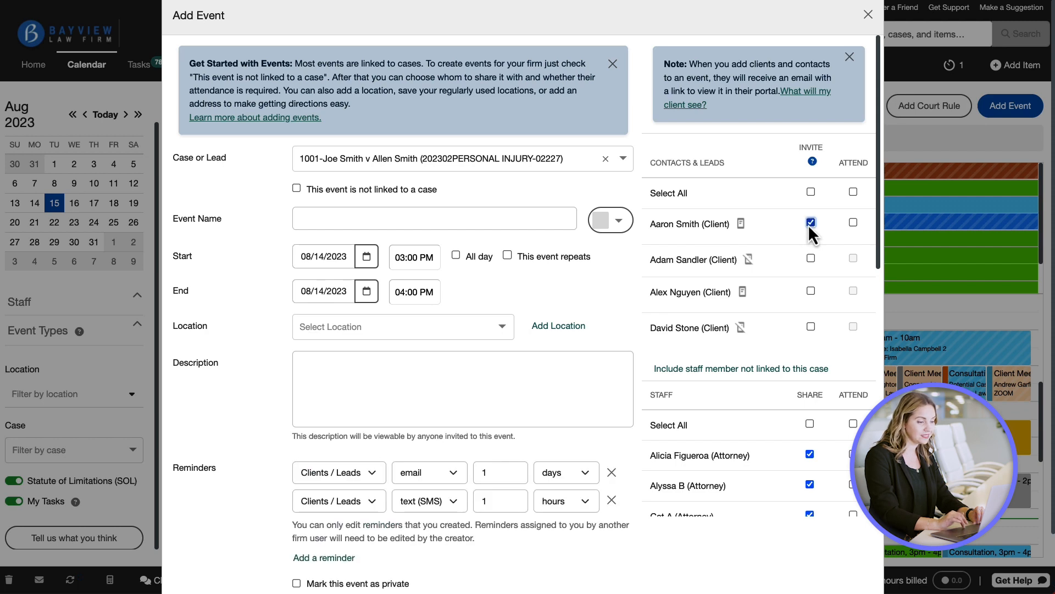
{"action": "left_click", "coordinate": [853, 223]}
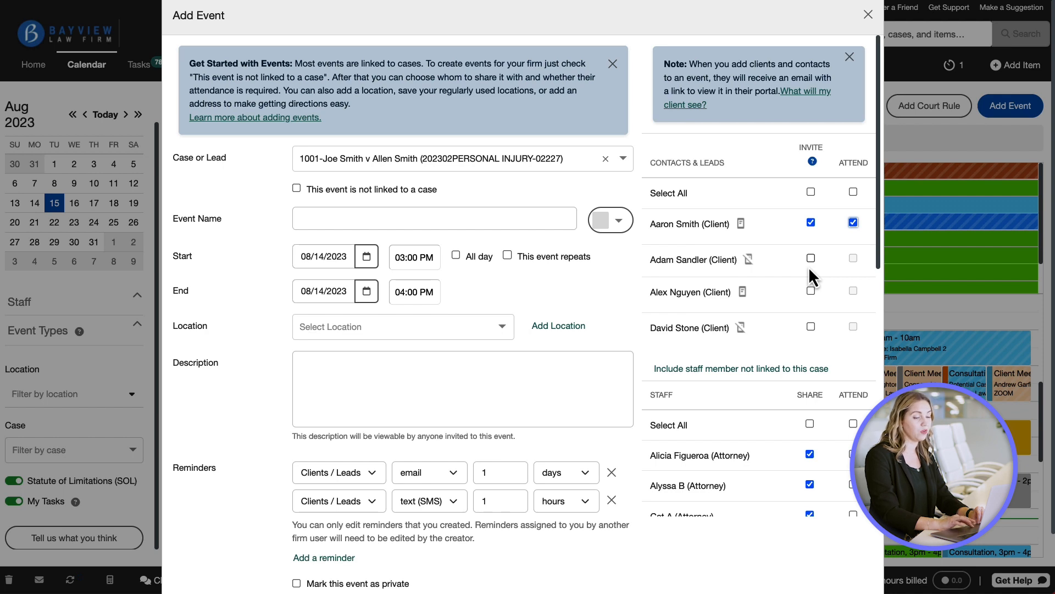
Name the event Court Hearing and assign it the Court Appearances event type.
{"action": "left_click", "coordinate": [385, 219]}
{"action": "type", "text": "Court Hearing"}
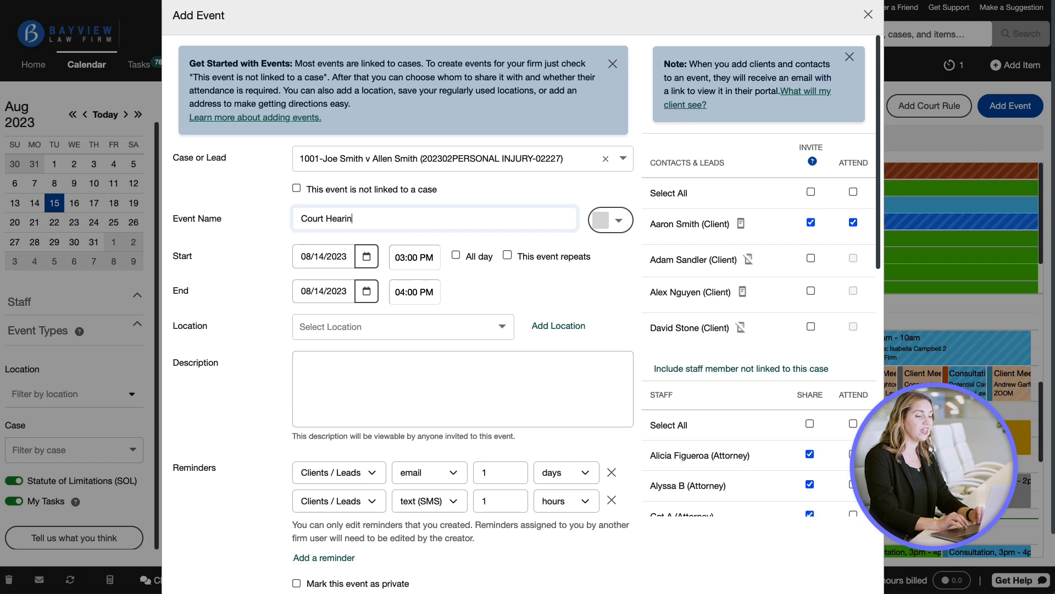
{"action": "left_click", "coordinate": [620, 223]}
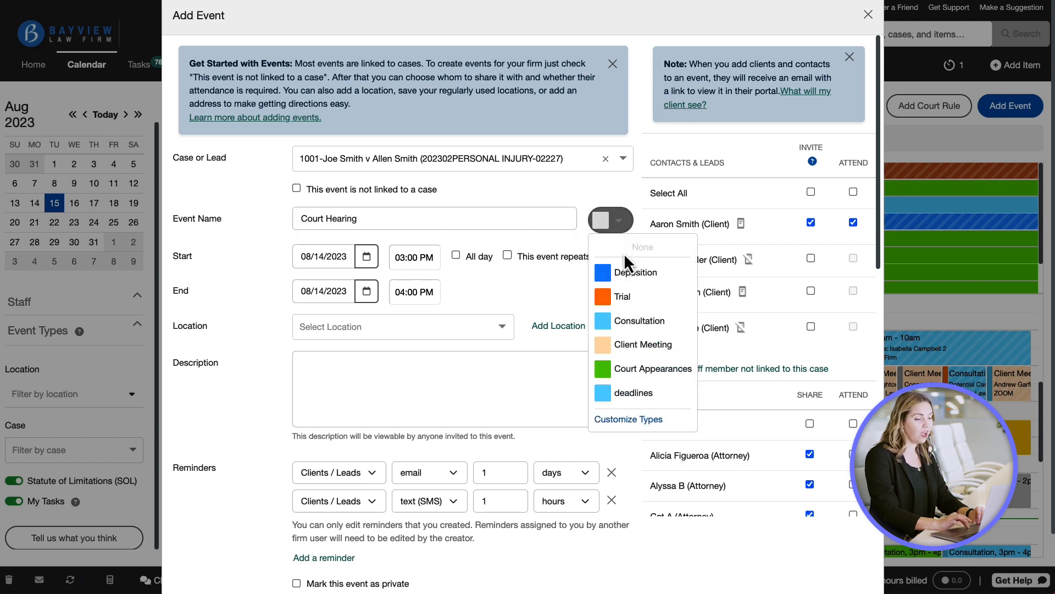
{"action": "left_click", "coordinate": [619, 369]}
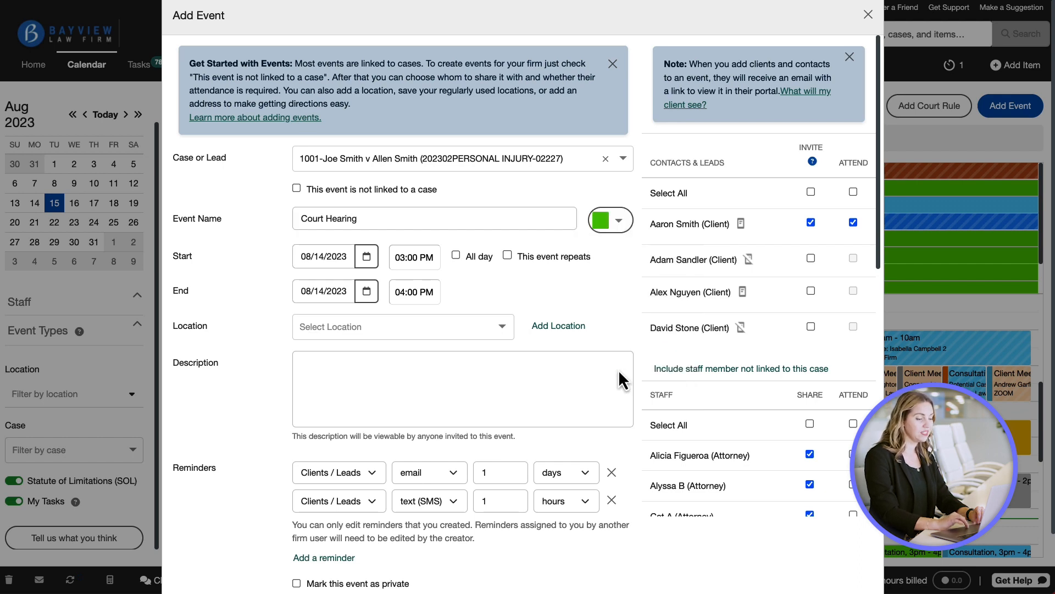
Schedule the event on 8/15/2023 from 03:30 PM to 05:00 PM.
{"action": "left_click", "coordinate": [365, 258]}
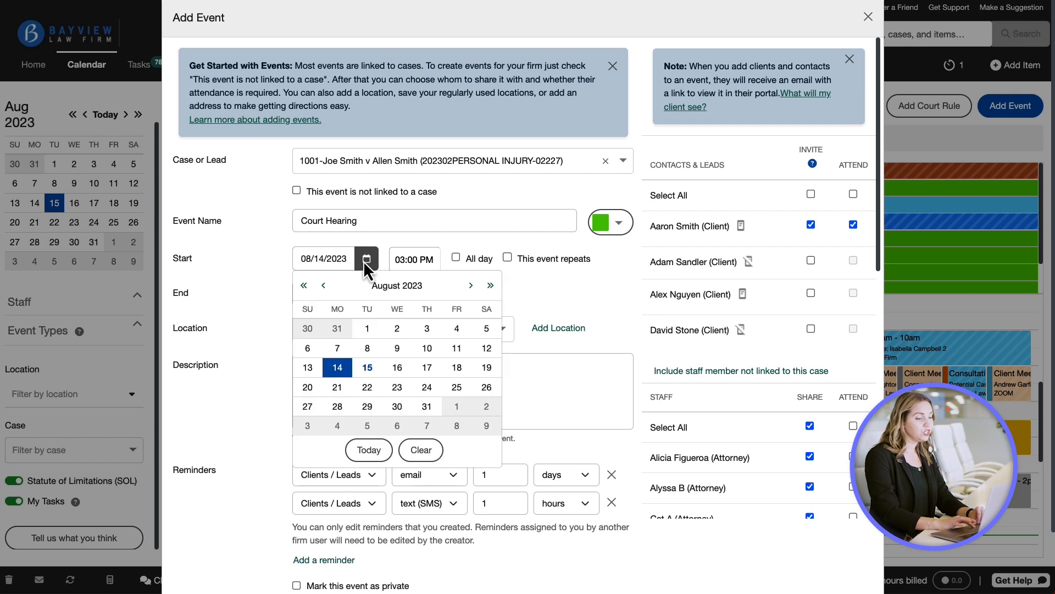
{"action": "left_click", "coordinate": [332, 371]}
{"action": "left_click", "coordinate": [433, 262]}
{"action": "left_click", "coordinate": [423, 281]}
{"action": "left_click", "coordinate": [425, 297]}
{"action": "left_click", "coordinate": [418, 326]}
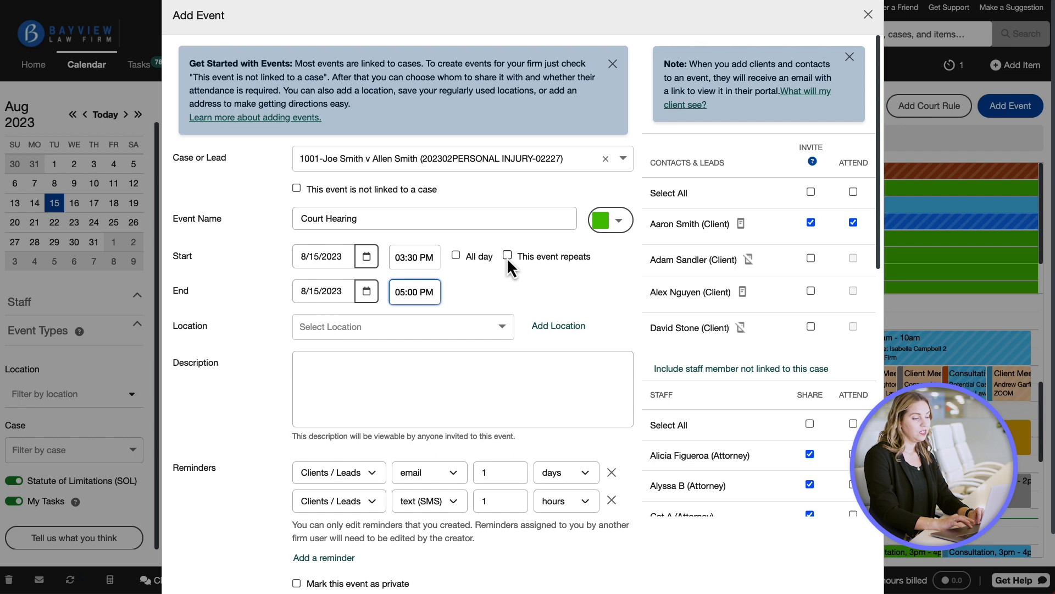
Make the event repeat weekly, every 2 weeks on Tuesday, with no end date.
{"action": "left_click", "coordinate": [506, 256]}
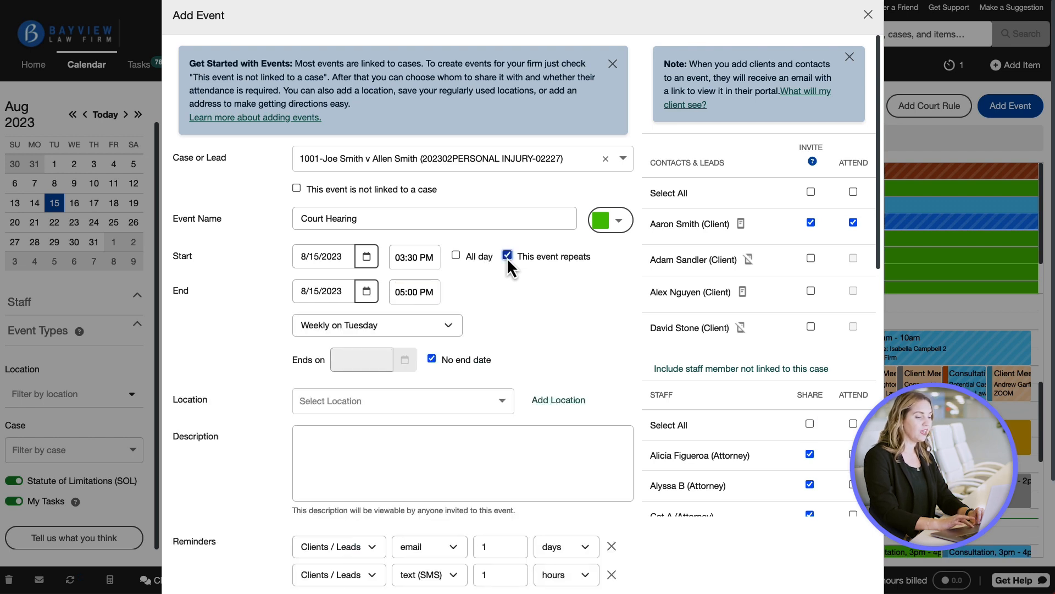
{"action": "left_click", "coordinate": [446, 325]}
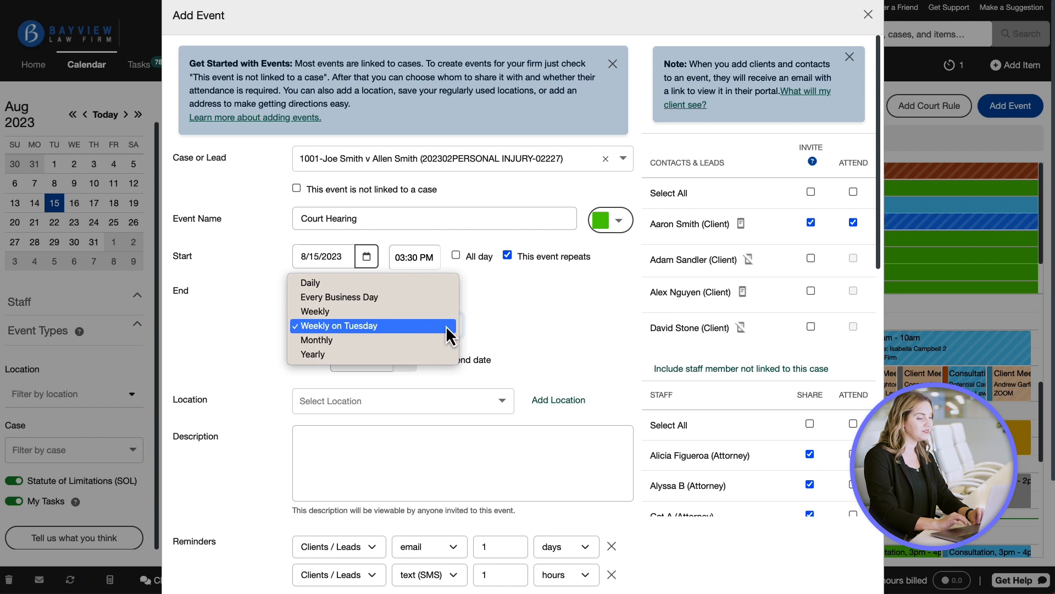
Set the event location to Austin Office and enter a description beginning "Enter additional information about the event. You can be as detailed as you'd like.".
{"action": "left_click", "coordinate": [506, 447]}
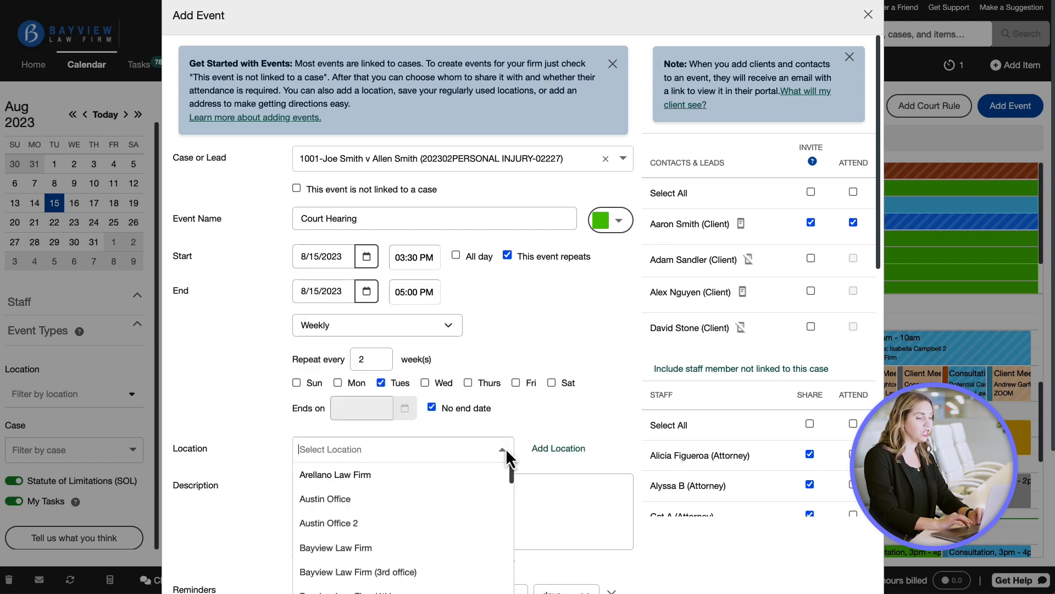
{"action": "left_click", "coordinate": [498, 499]}
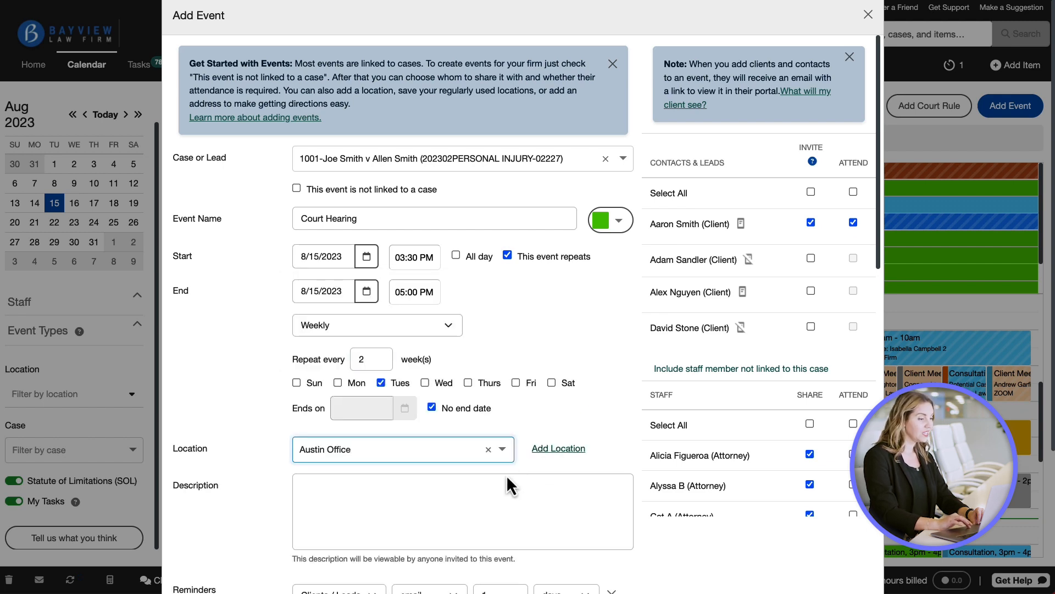
{"action": "left_click", "coordinate": [420, 515]}
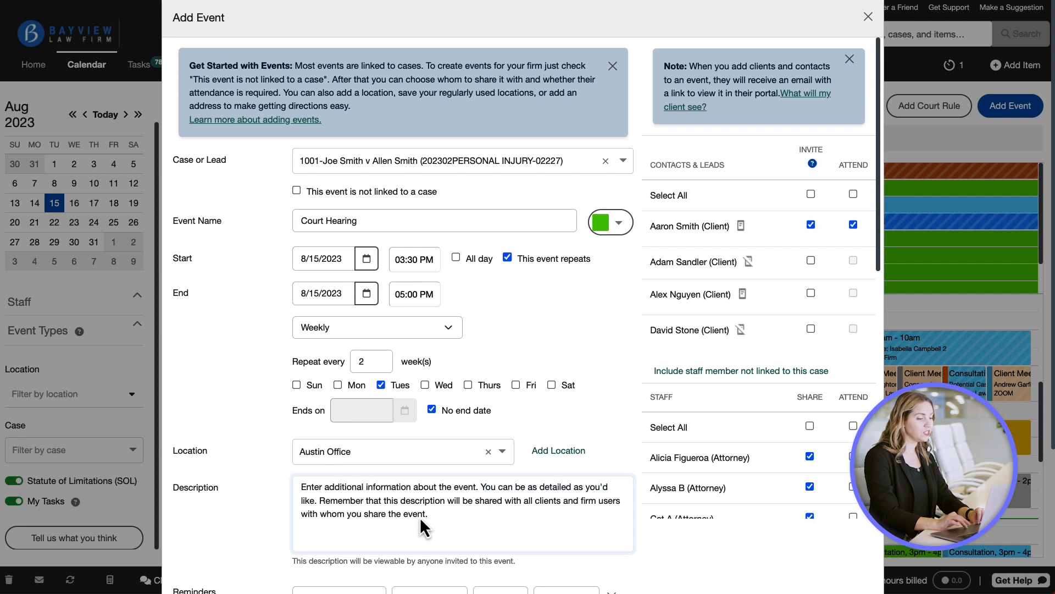
{"action": "key", "text": "super+Up"}
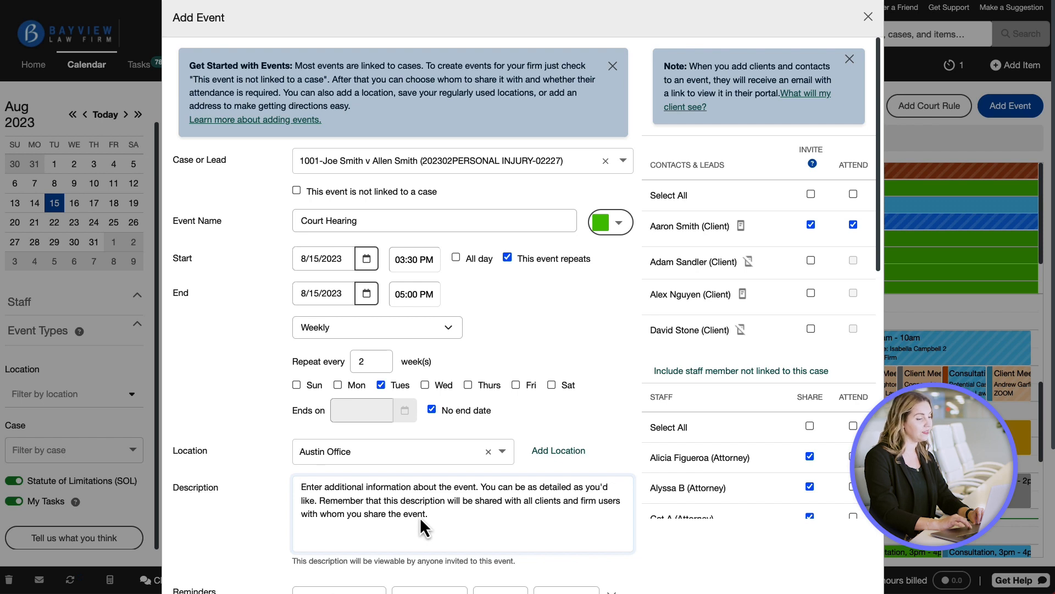
Add an email reminder for Attorneys 1 day before the event, and save the event.
{"action": "scroll", "coordinate": [385, 434], "scroll_direction": "down", "scroll_amount": 4}
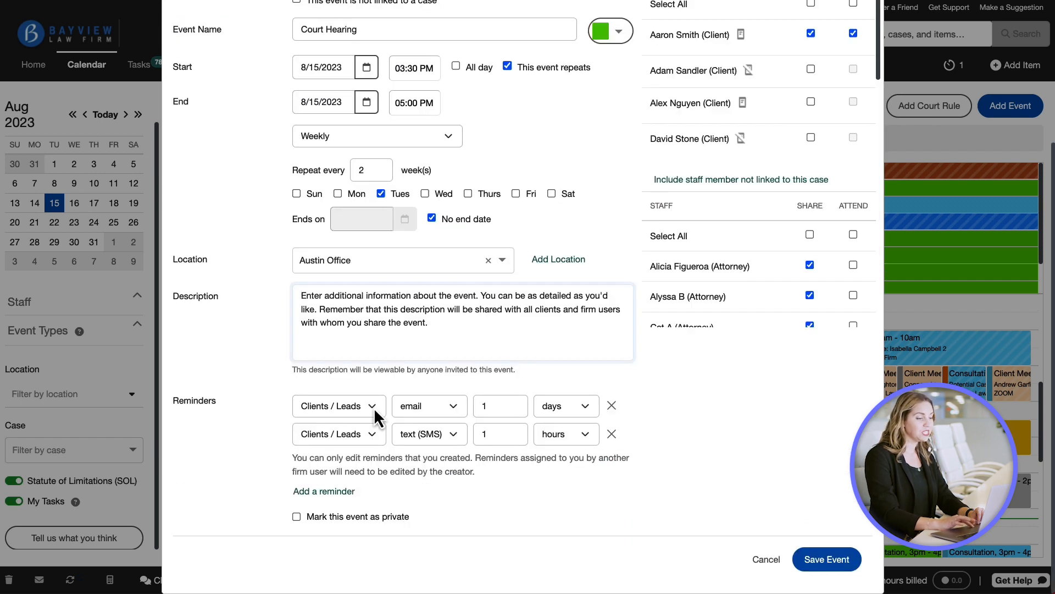
{"action": "left_click", "coordinate": [336, 491]}
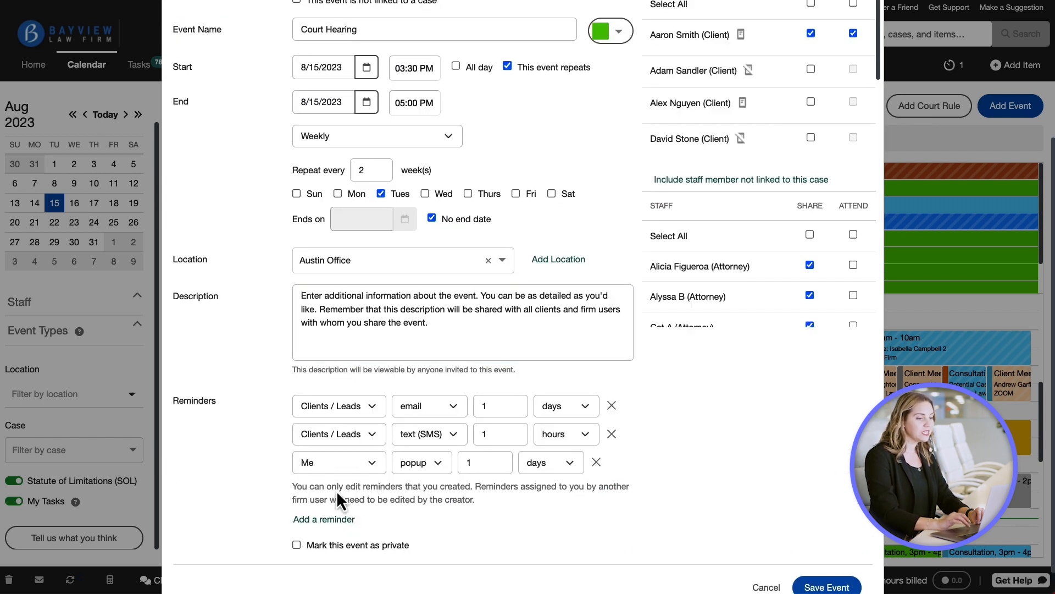
{"action": "left_click", "coordinate": [367, 461]}
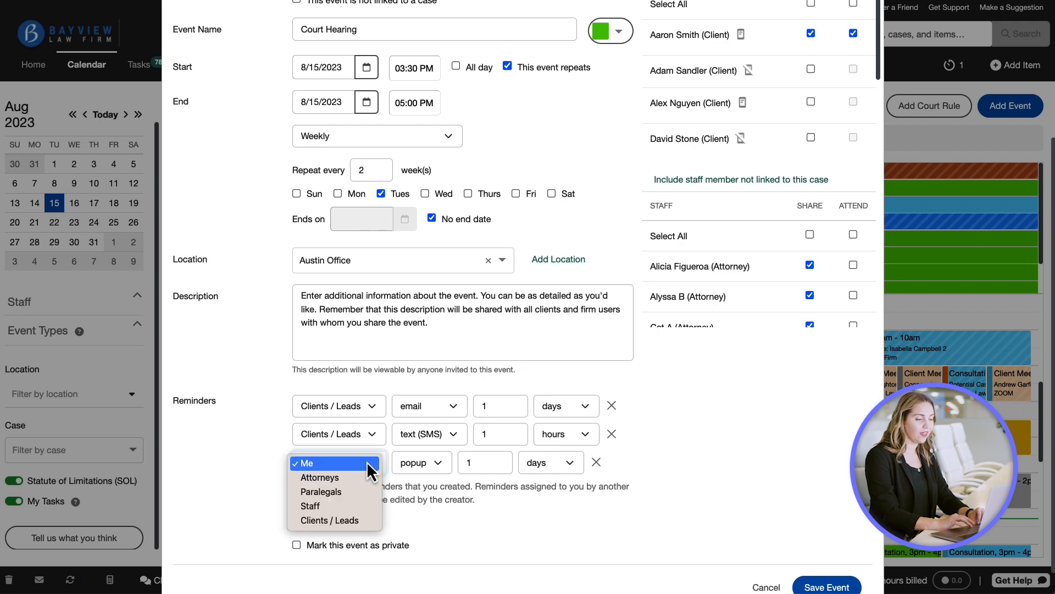
{"action": "left_click", "coordinate": [352, 477]}
{"action": "left_click", "coordinate": [434, 463]}
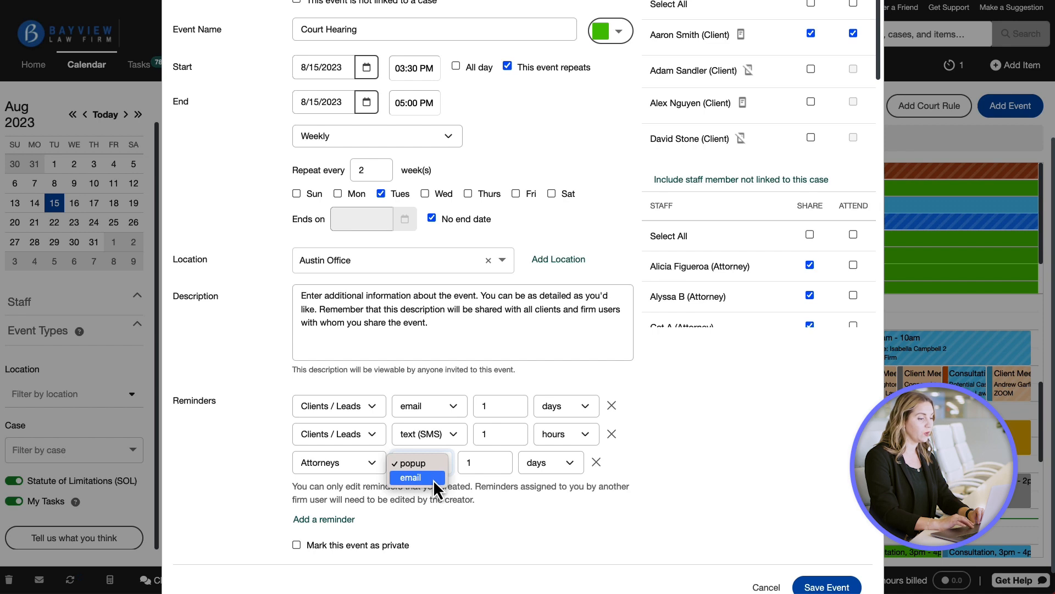
{"action": "left_click", "coordinate": [433, 477]}
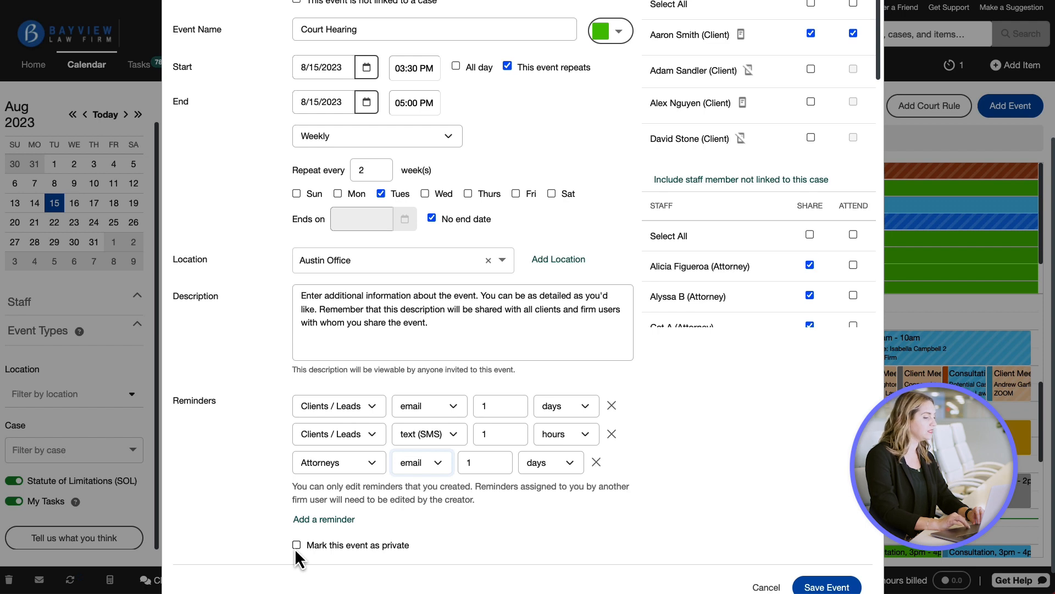
{"action": "left_click", "coordinate": [851, 581]}
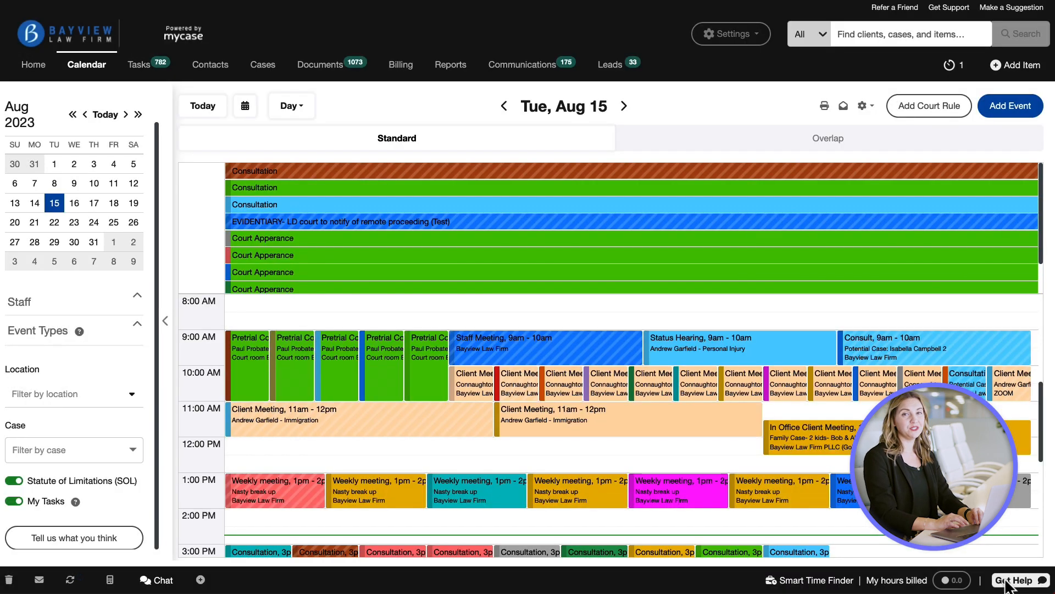
Search the help center for "Sync MyCase with other calendars".
{"action": "left_click", "coordinate": [1006, 581]}
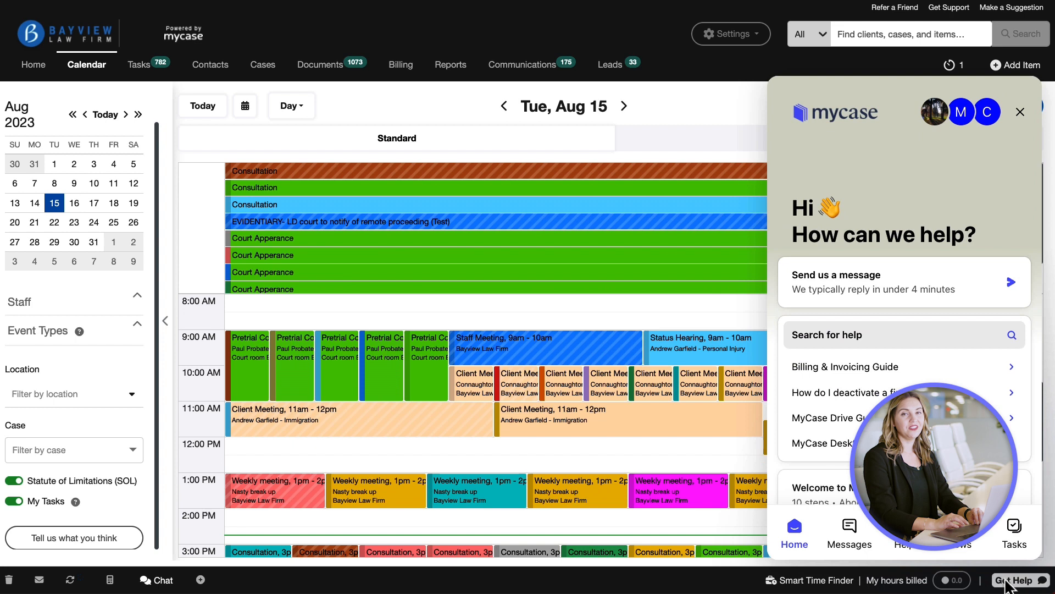
{"action": "left_click", "coordinate": [860, 335]}
{"action": "type", "text": "Sync MyCase with other calendars"}
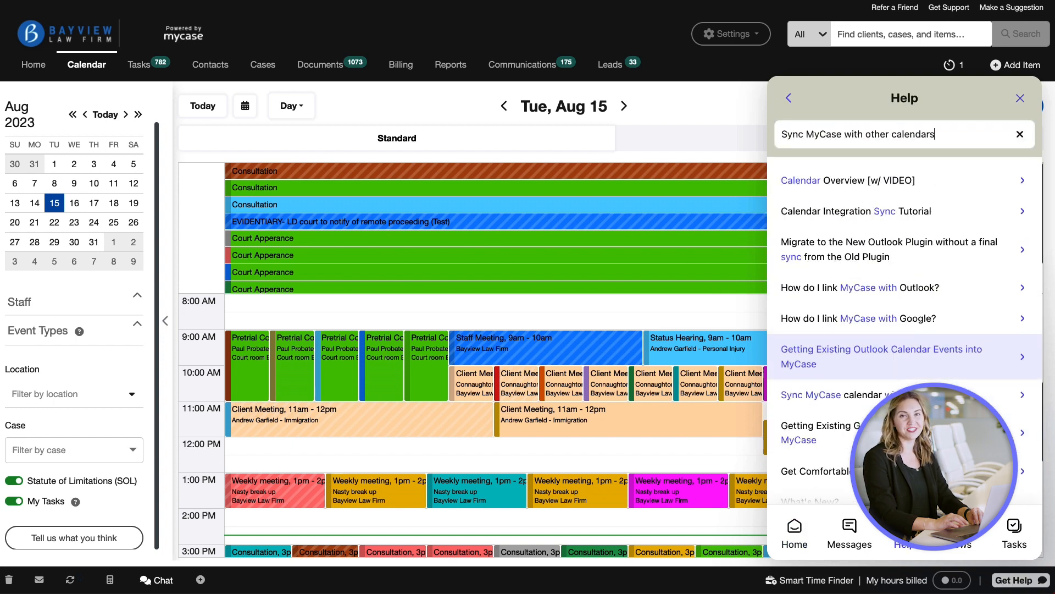